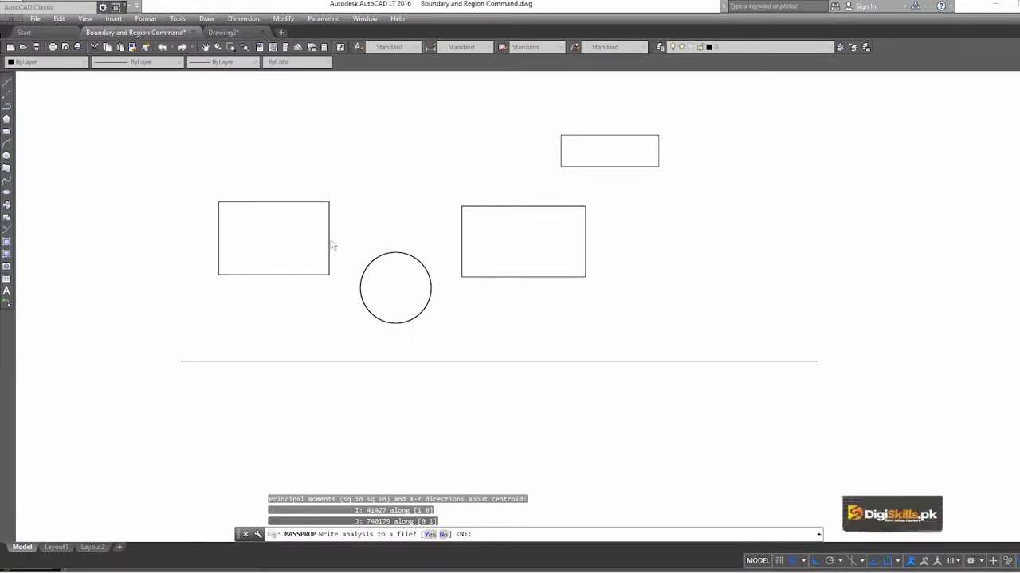
Decline writing the MASSPROP analysis to a file
key(Return)
key(Return)
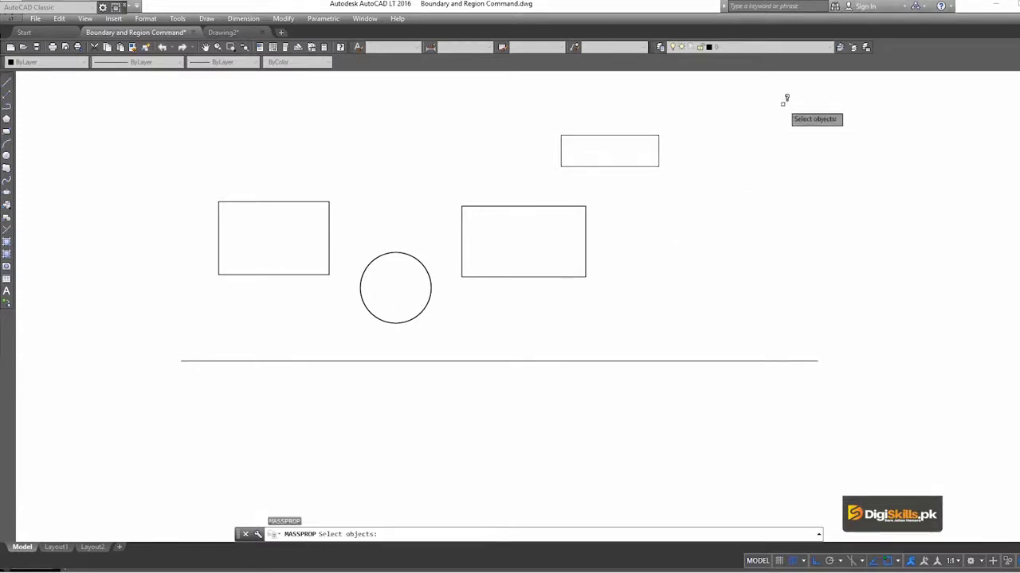
Cancel MASSPROP, then erase the three rectangles, circle and line
key(Escape)
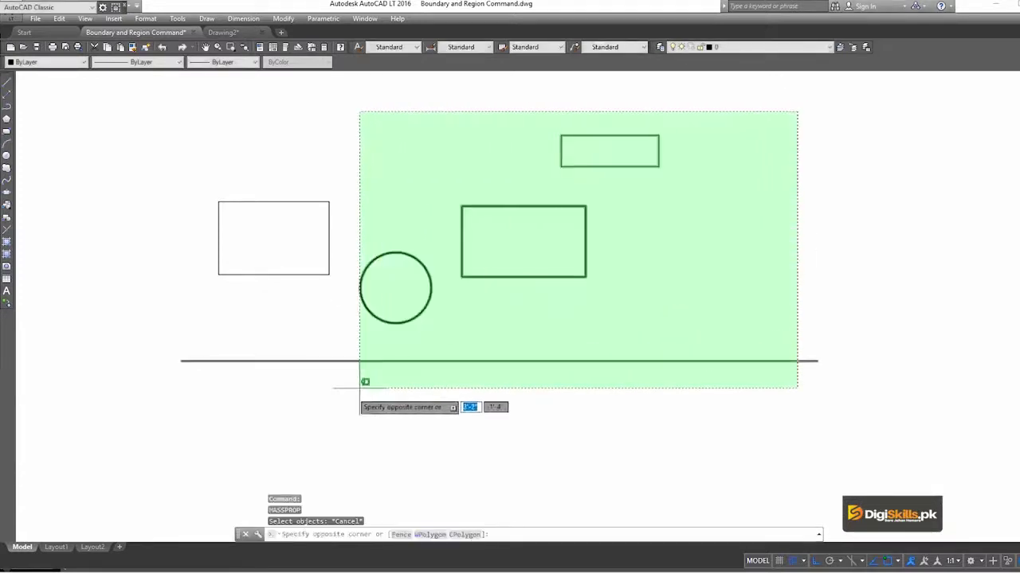
click(209, 434)
key(Delete)
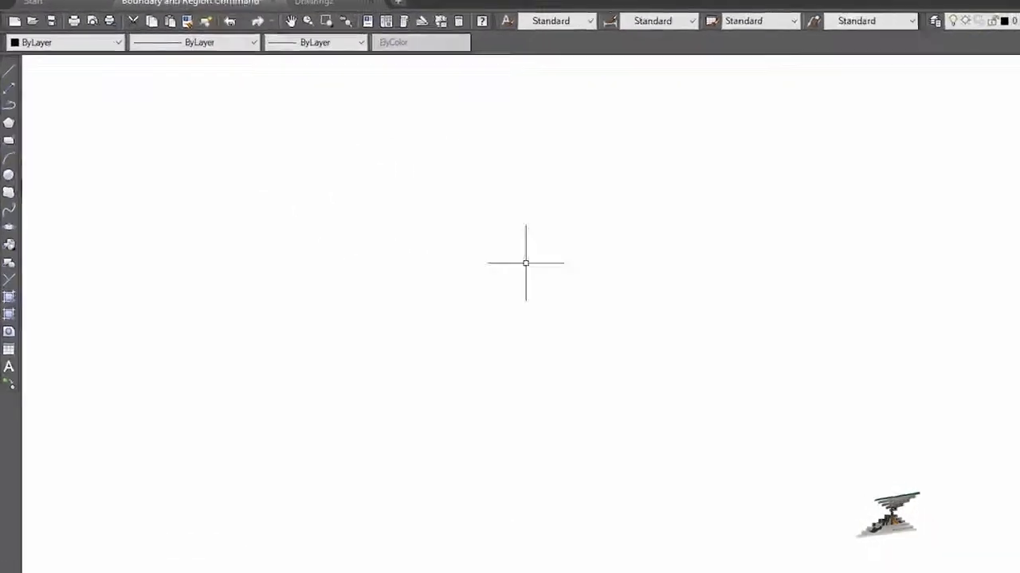
Draw a vertical line down, then a diagonal line rising up-right from its bottom end
click(12, 53)
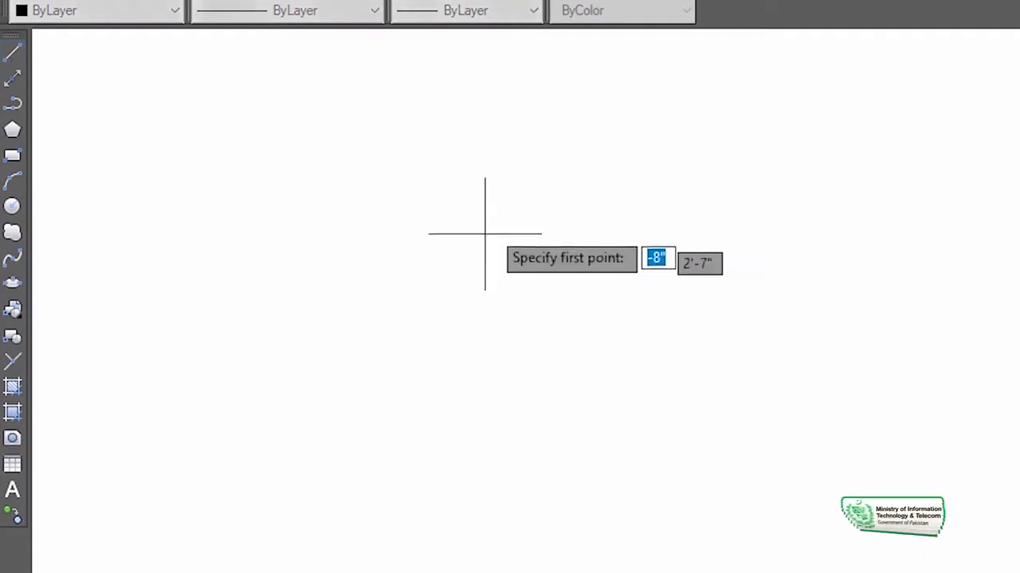
click(633, 150)
click(539, 551)
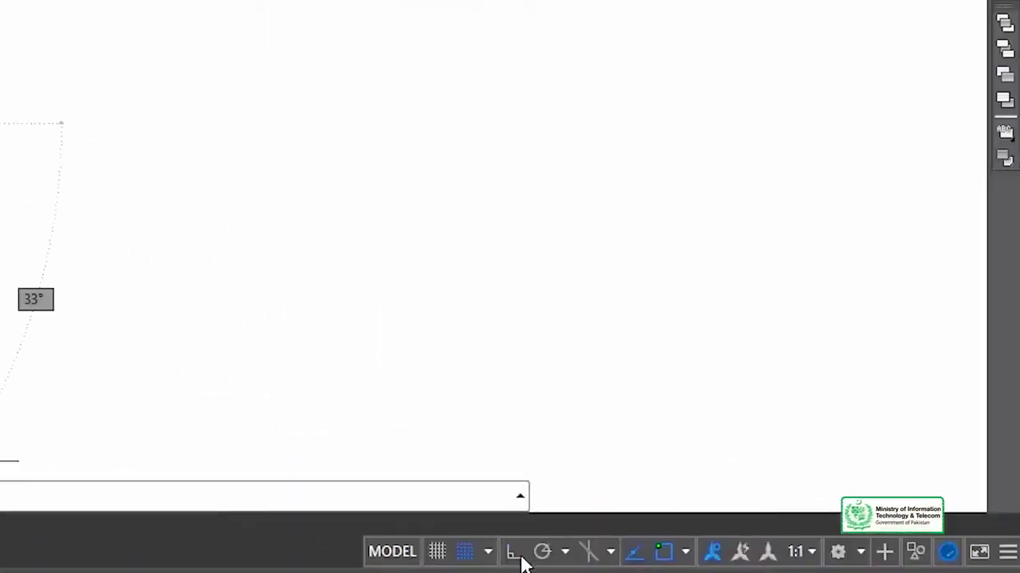
click(550, 140)
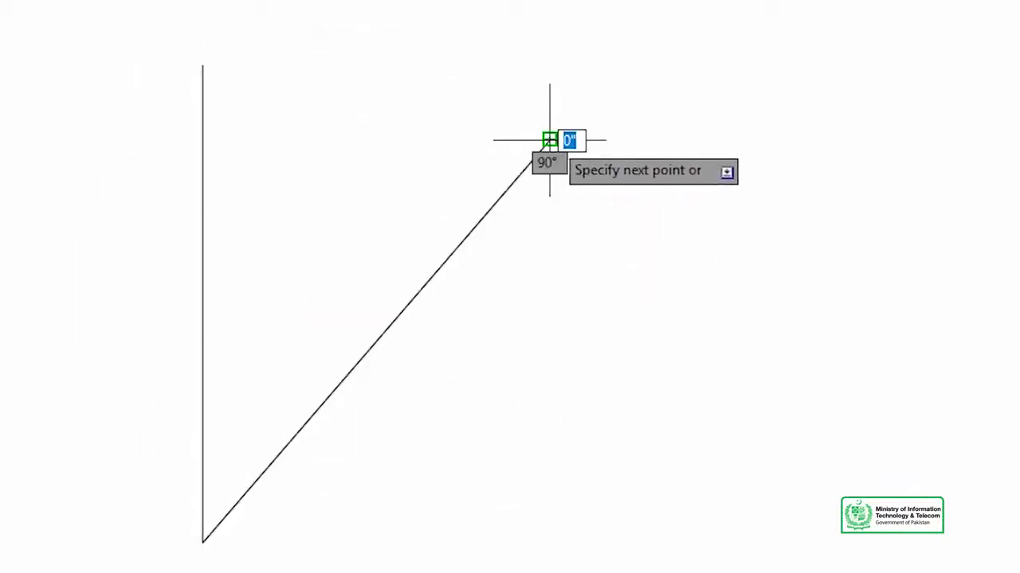
key(Return)
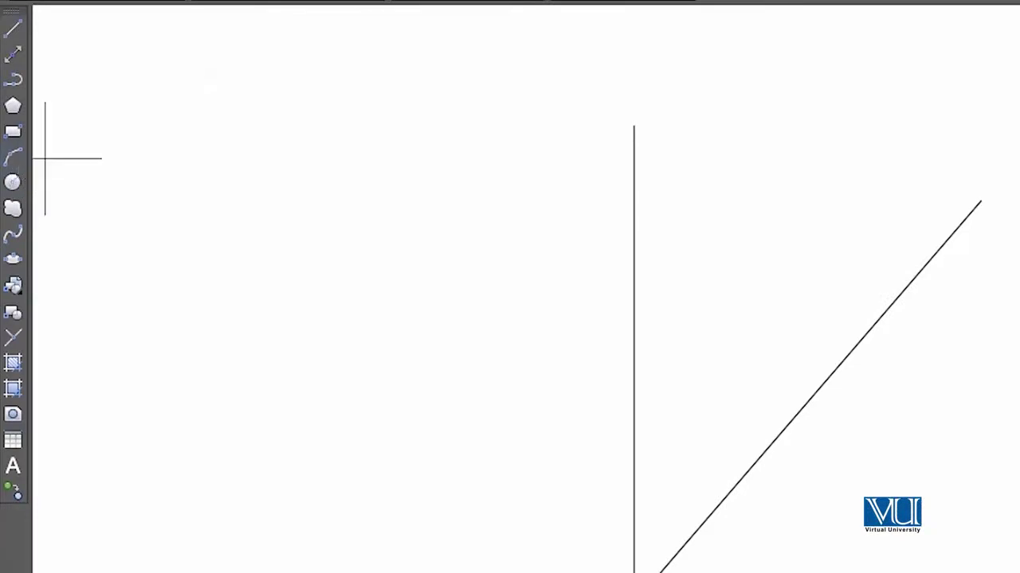
Draw a downward-curving three-point arc to the right of the V-shaped lines
click(12, 157)
click(477, 235)
click(563, 394)
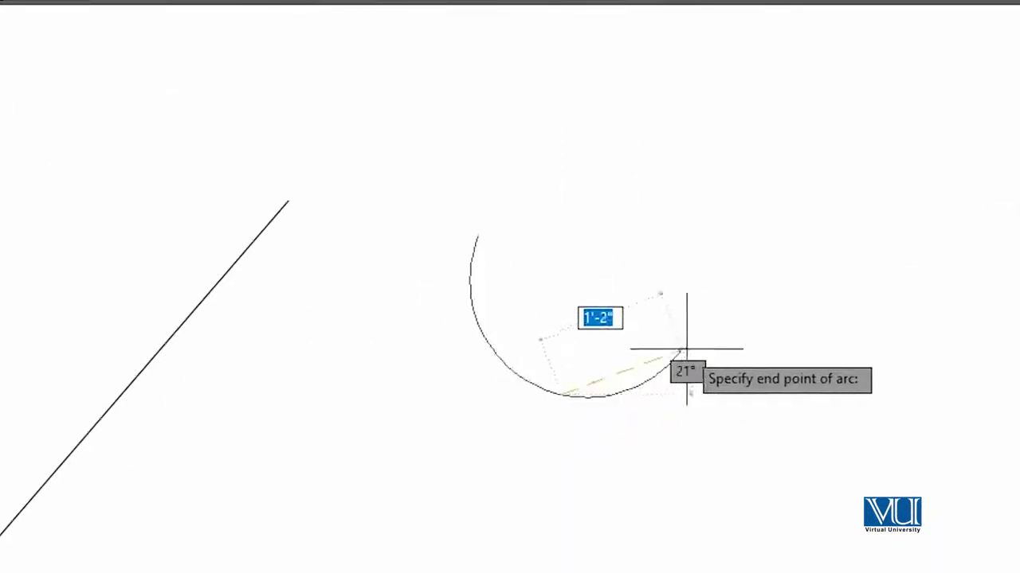
click(734, 346)
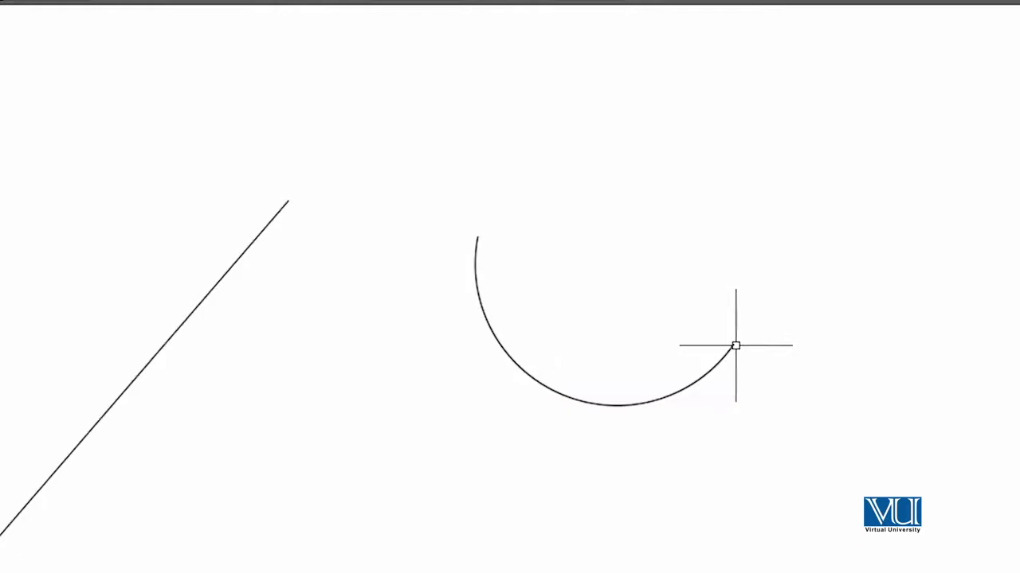
mouse_move(0, 399)
middle_down()
mouse_move(11, 385)
mouse_move(243, 308)
middle_up()
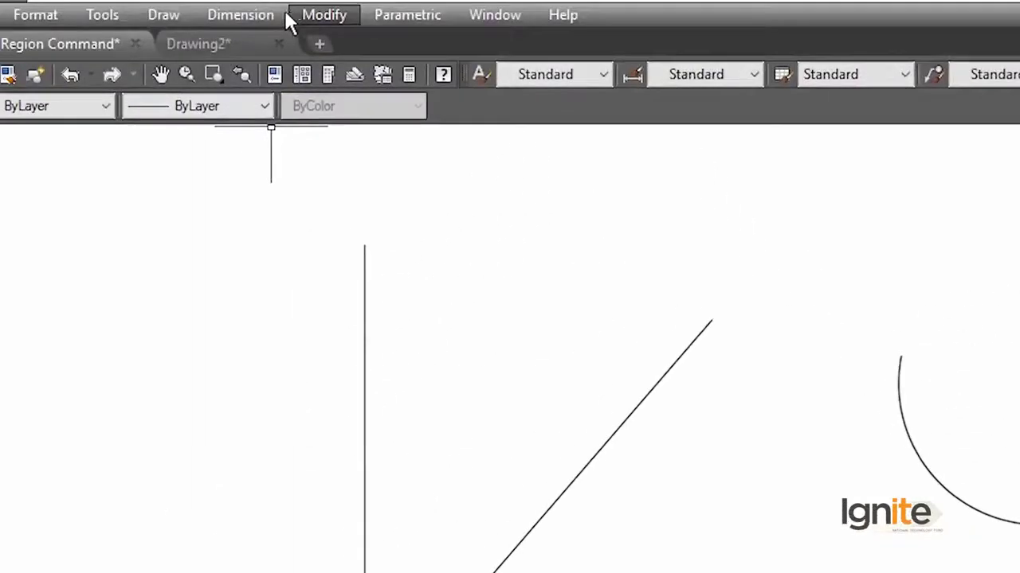
Add a 41° angular dimension between the vertical and diagonal lines
click(239, 15)
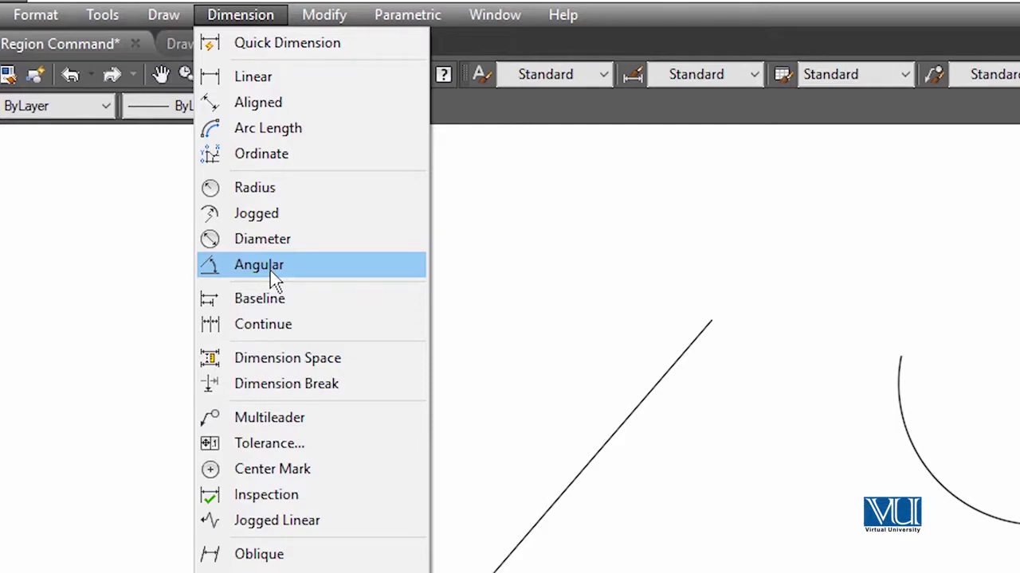
click(282, 273)
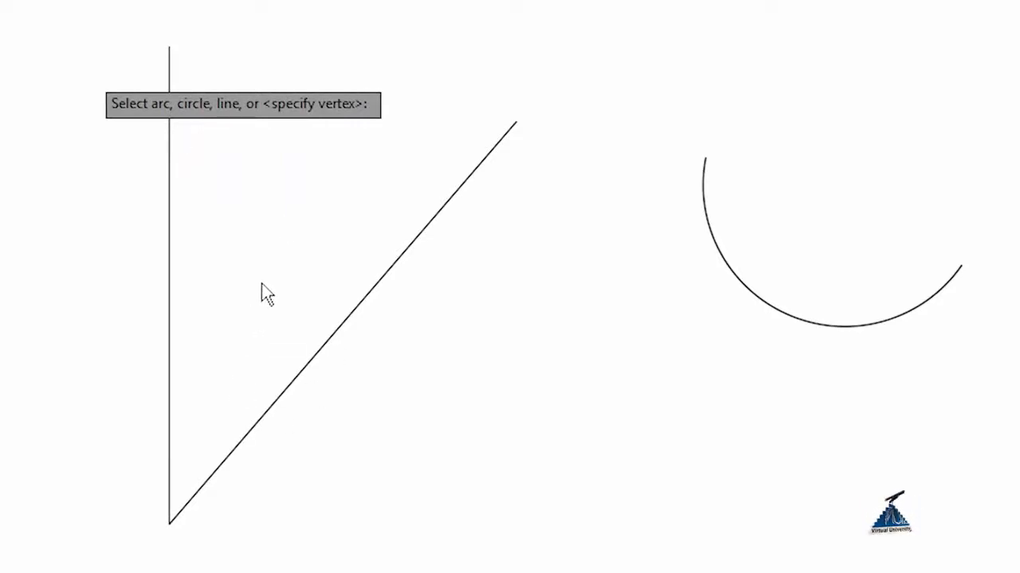
click(168, 357)
click(289, 381)
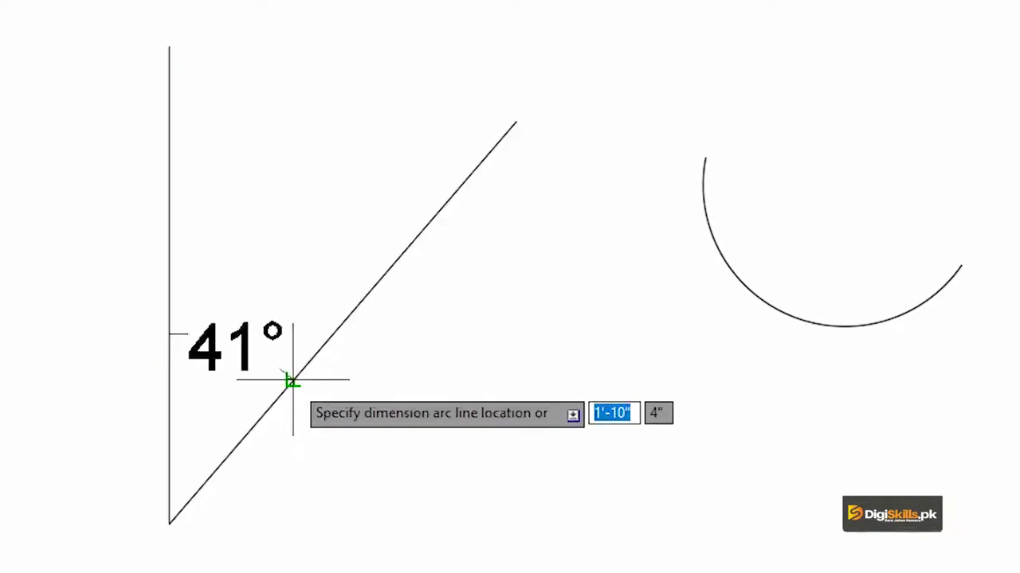
click(368, 217)
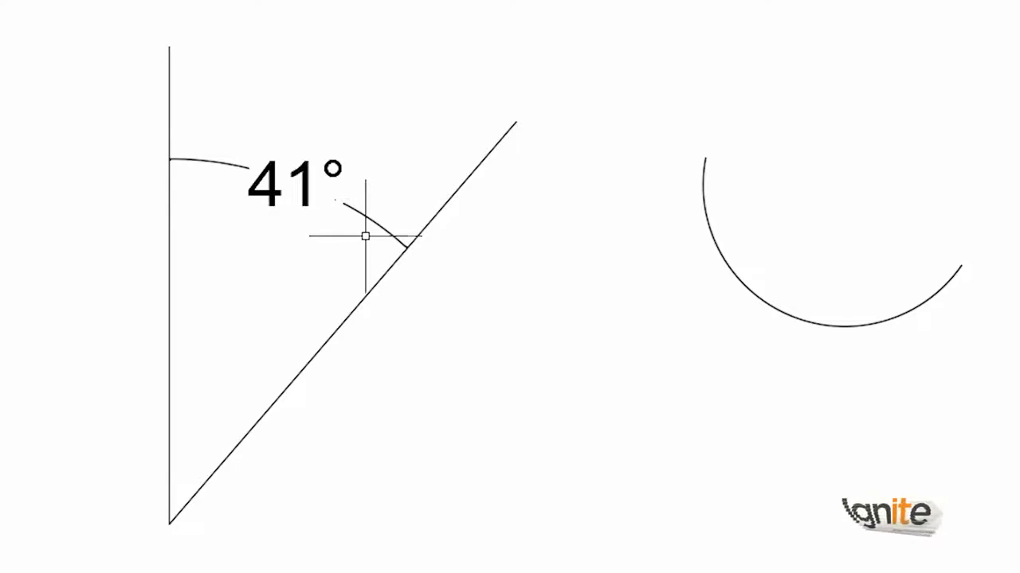
Draw two connected lines: a slanted one down-left, then one to the lower right
click(18, 87)
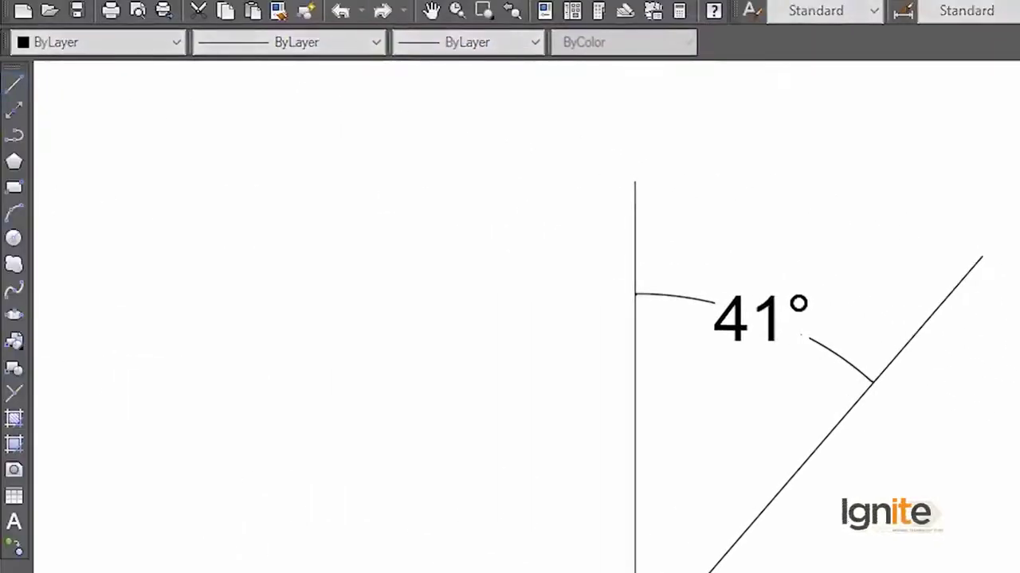
click(299, 84)
click(235, 468)
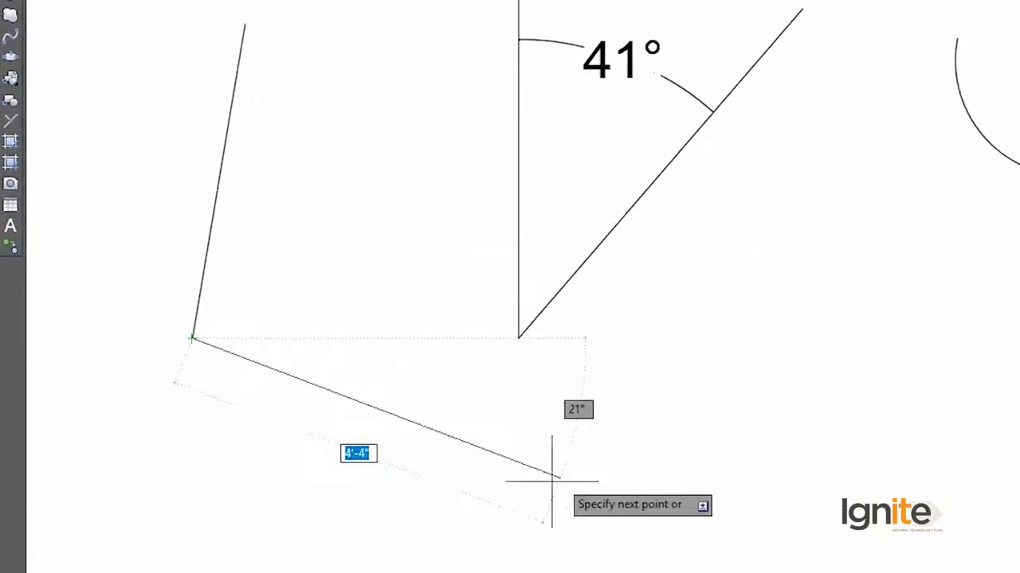
click(629, 494)
key(Return)
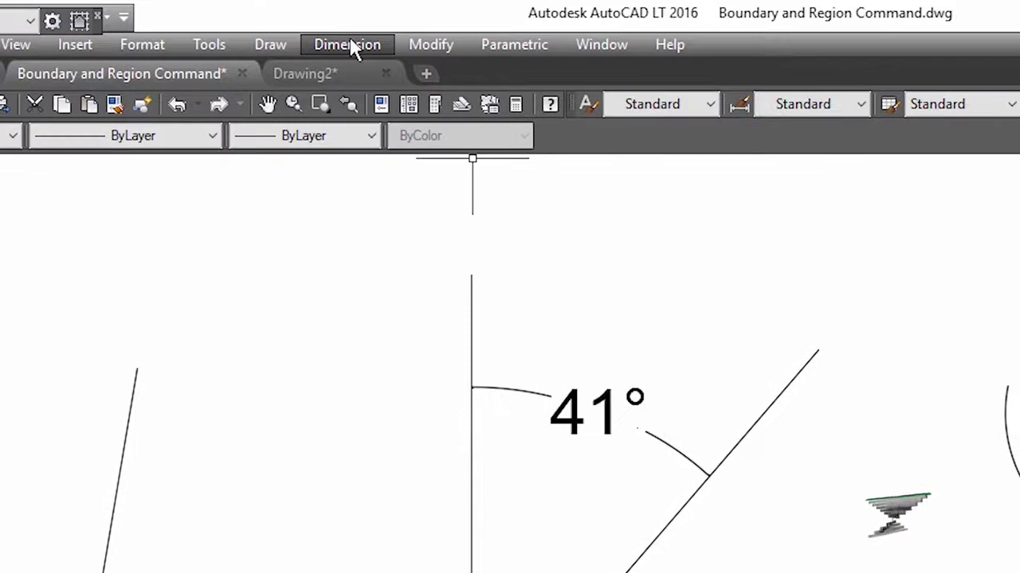
Dimension the corner between the two new lines with a 100° angular dimension
click(353, 42)
click(374, 297)
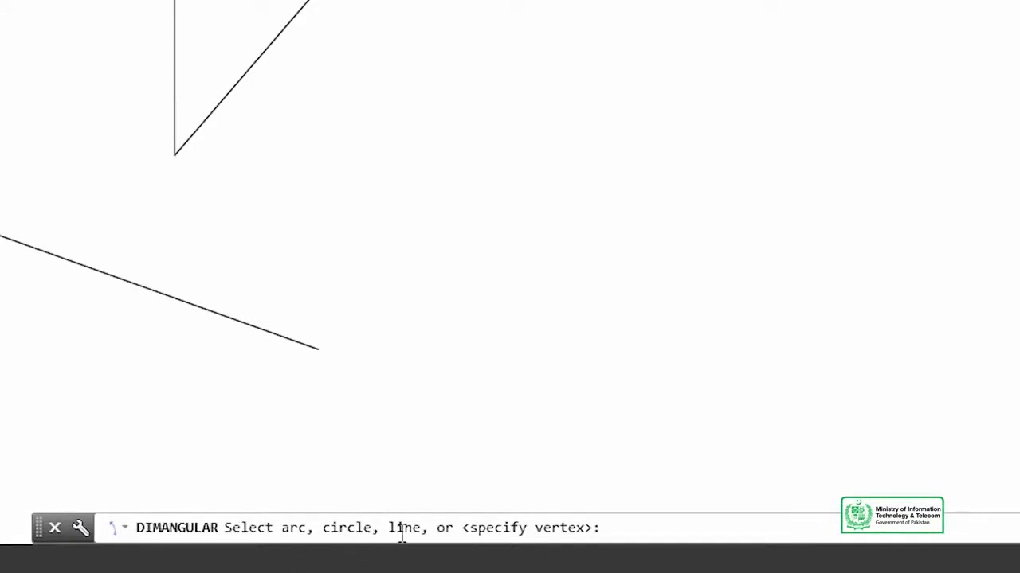
click(218, 231)
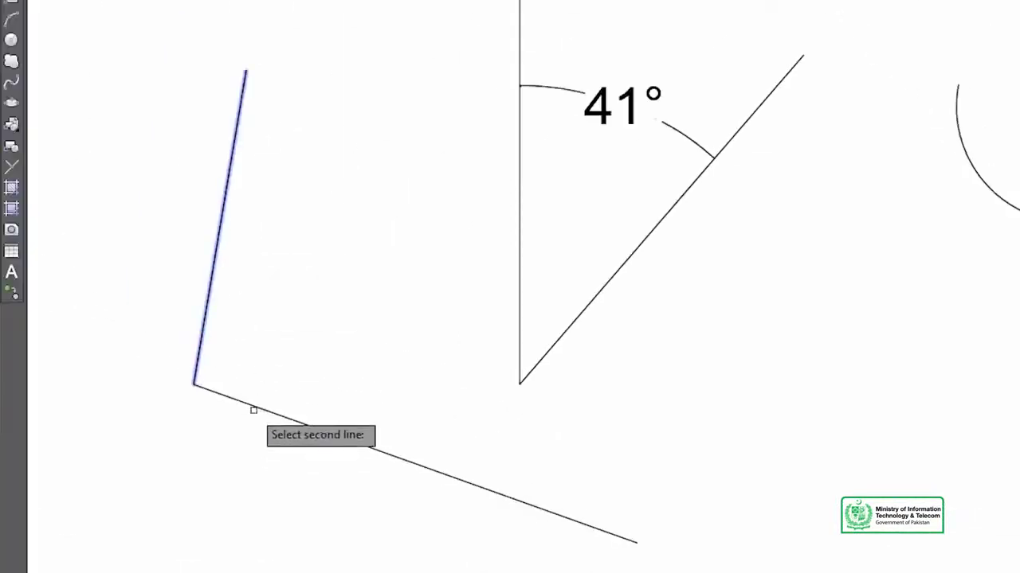
click(253, 410)
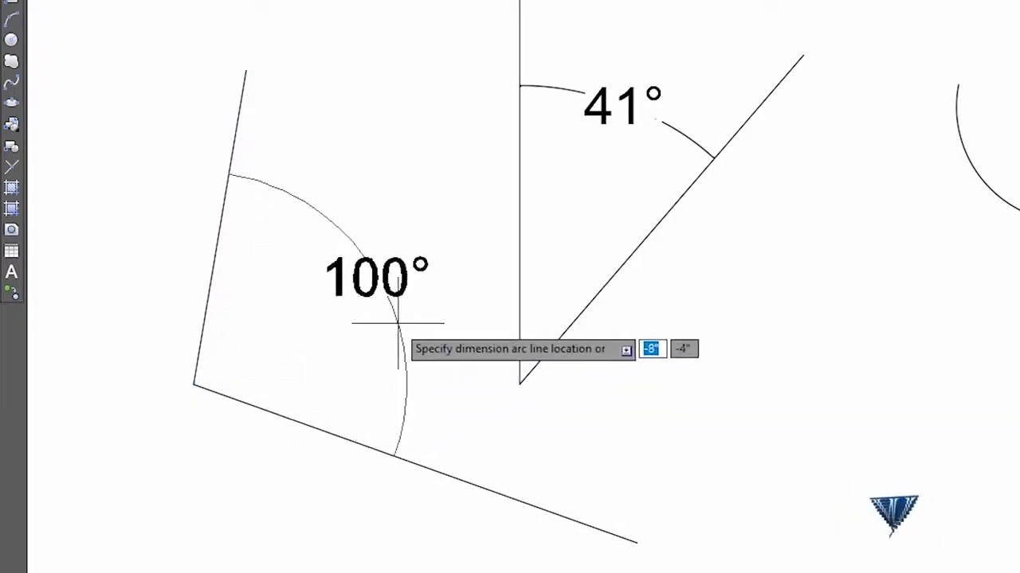
click(400, 320)
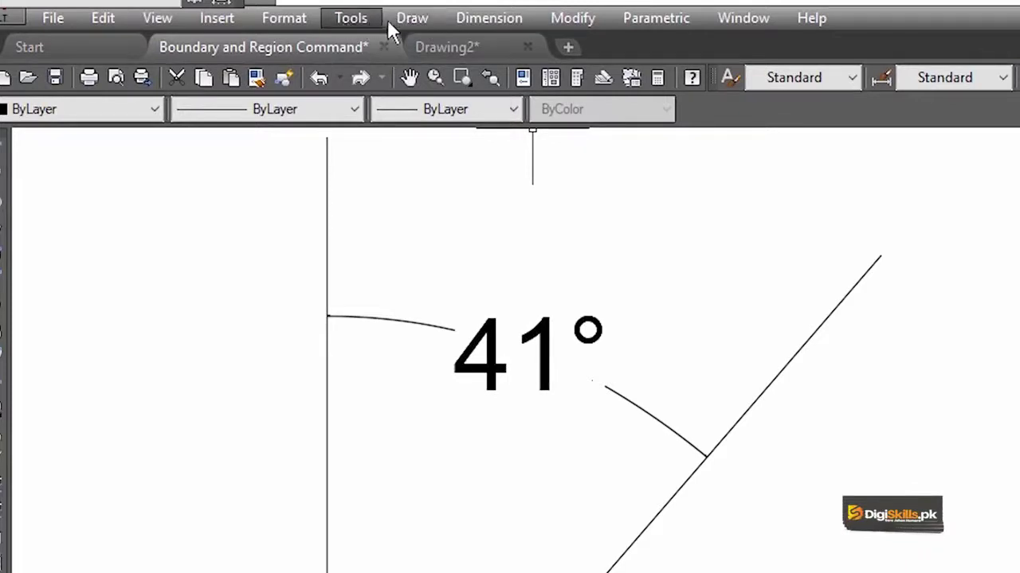
Draw an upward-bulging arc with Draw > Arc > 3 Points
click(398, 17)
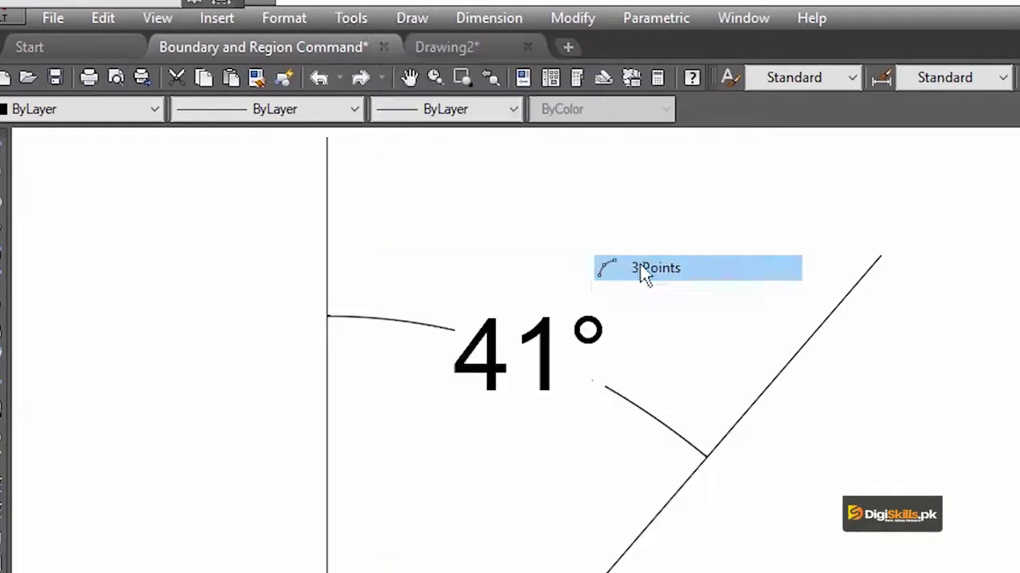
click(656, 268)
click(308, 297)
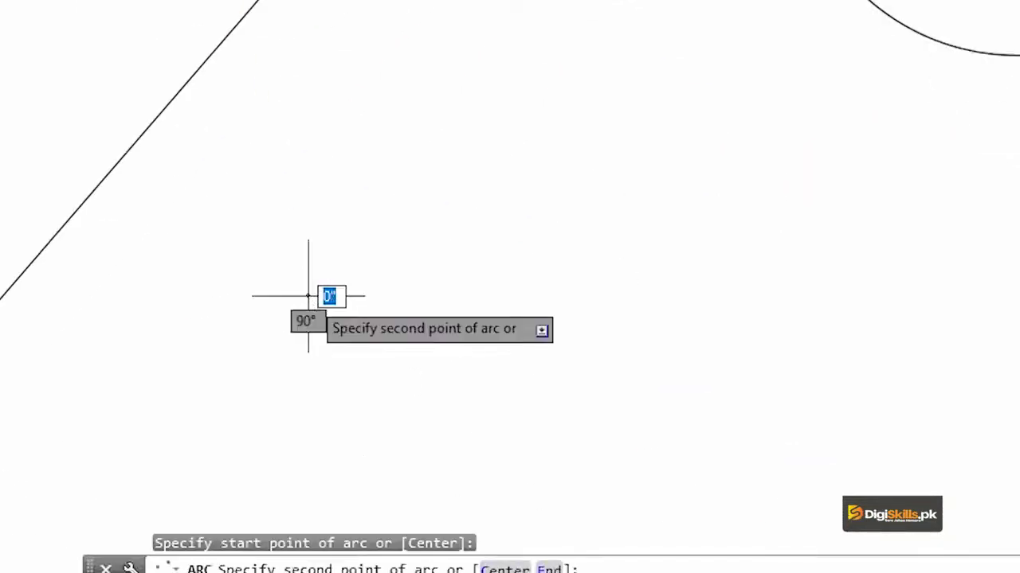
click(503, 97)
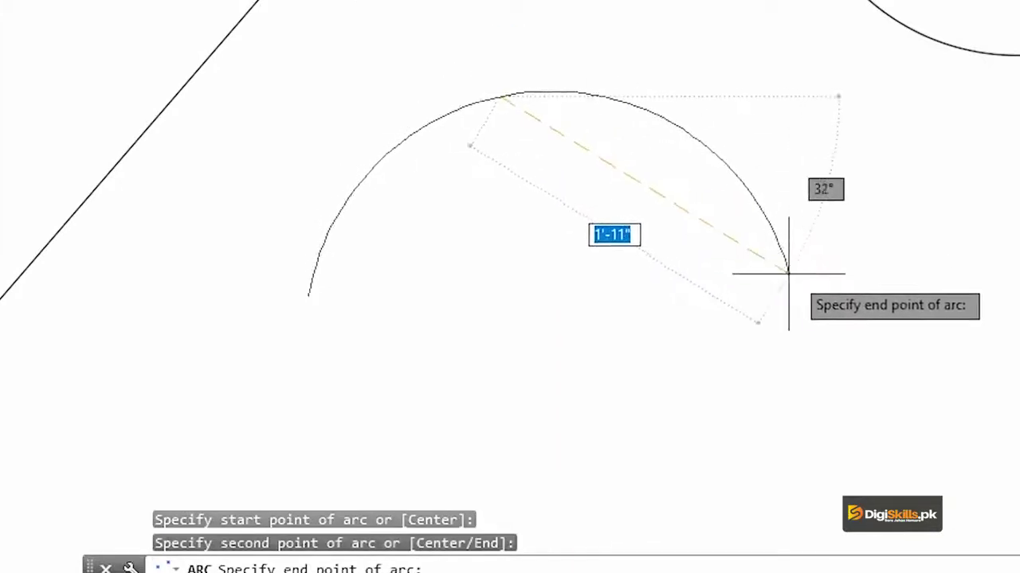
click(809, 294)
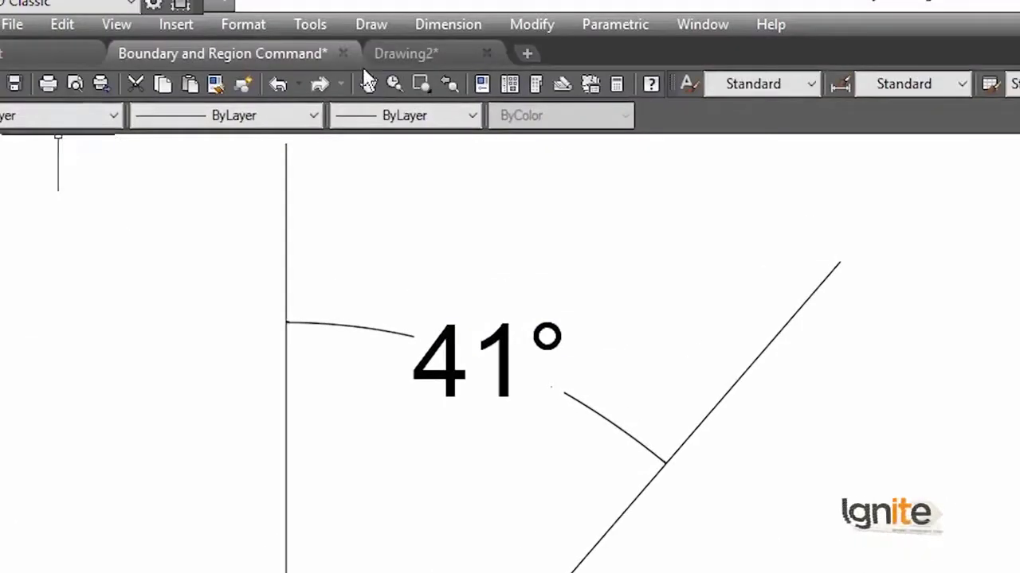
Dimension the upward arc with a 158° angular dimension placed above it
click(443, 25)
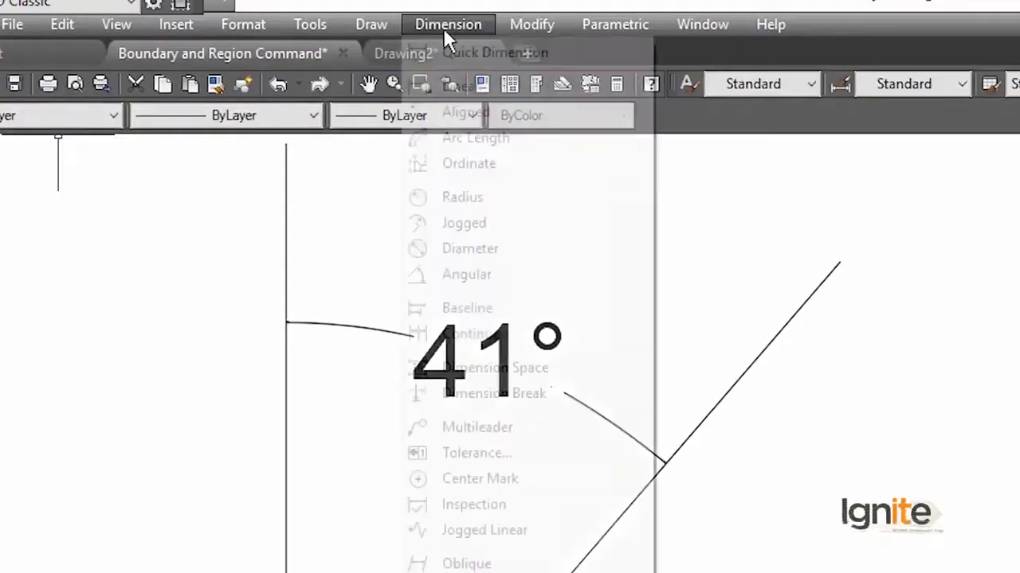
click(488, 275)
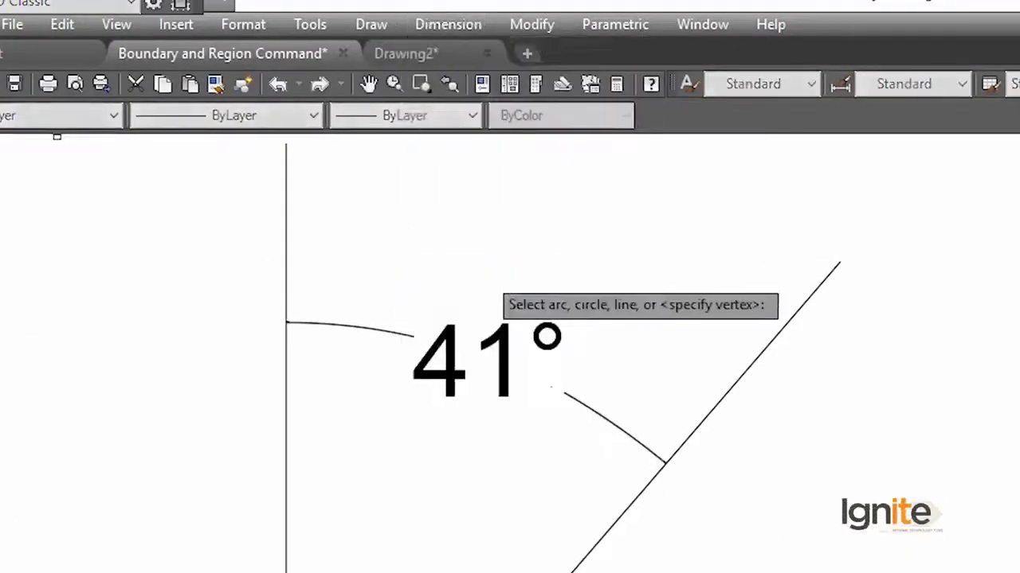
click(448, 227)
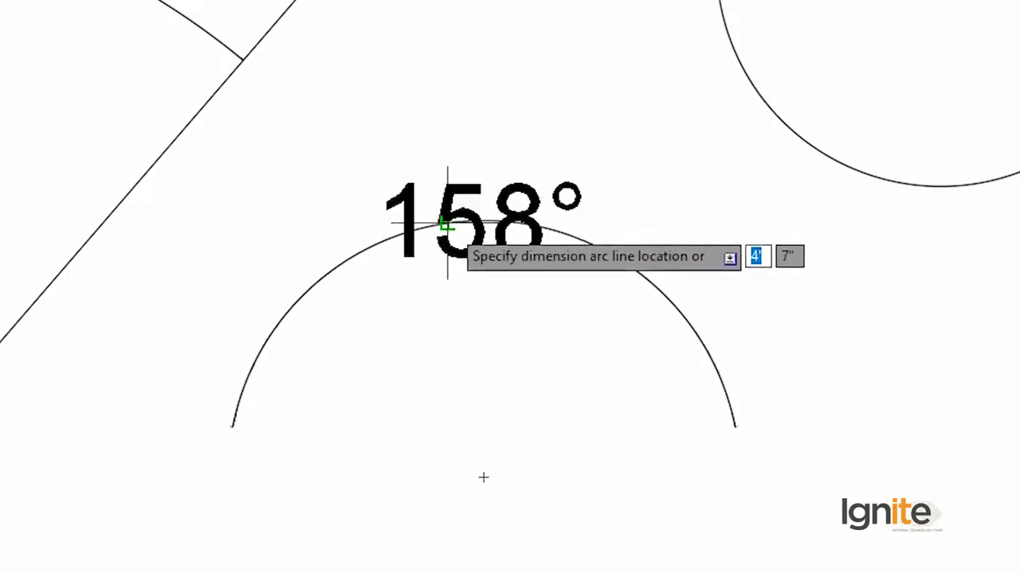
click(474, 147)
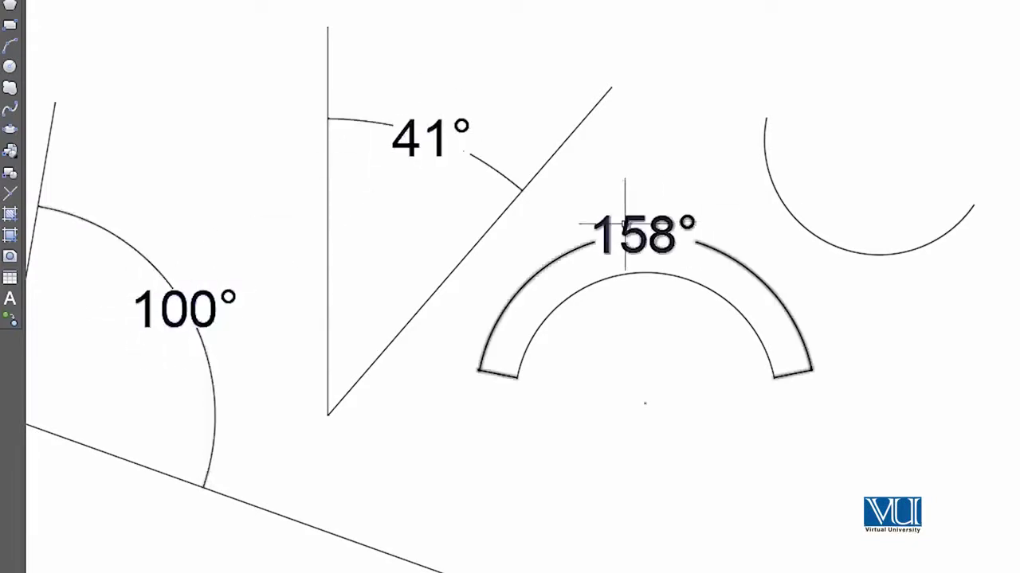
scroll(624, 225, up, 2)
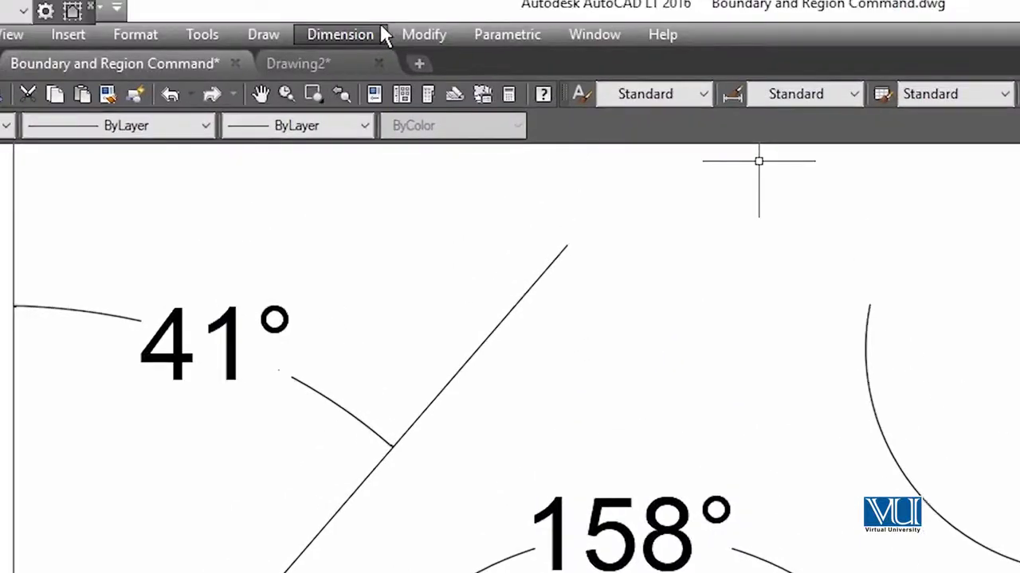
Add a 157° angular dimension to the second arc band
click(381, 28)
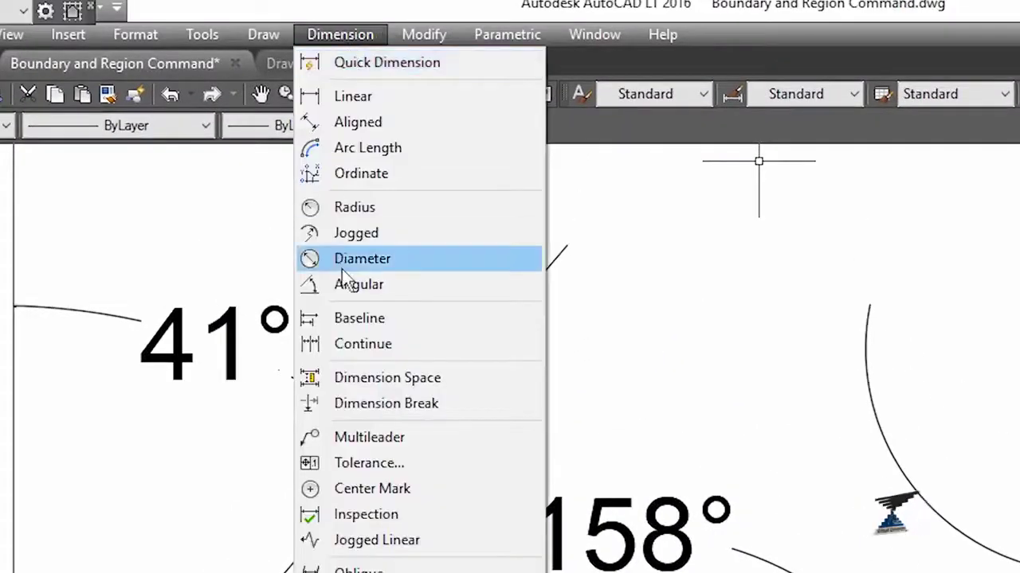
click(353, 285)
click(685, 324)
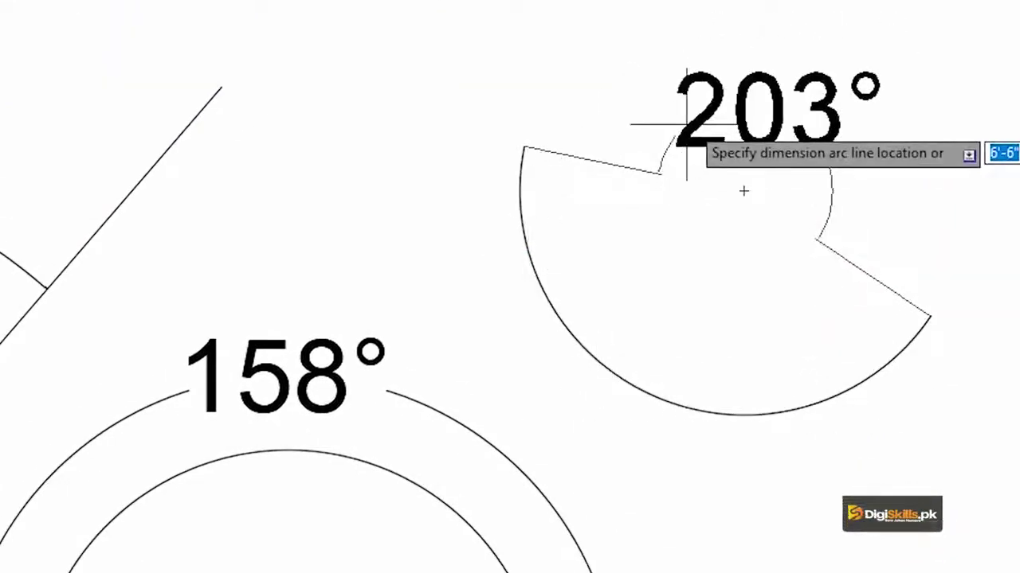
click(539, 416)
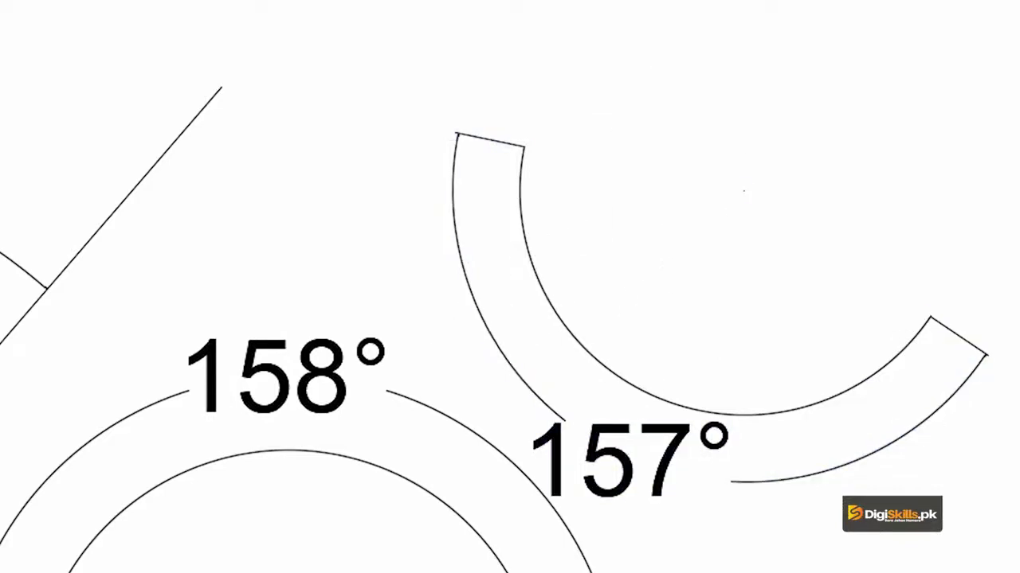
click(491, 332)
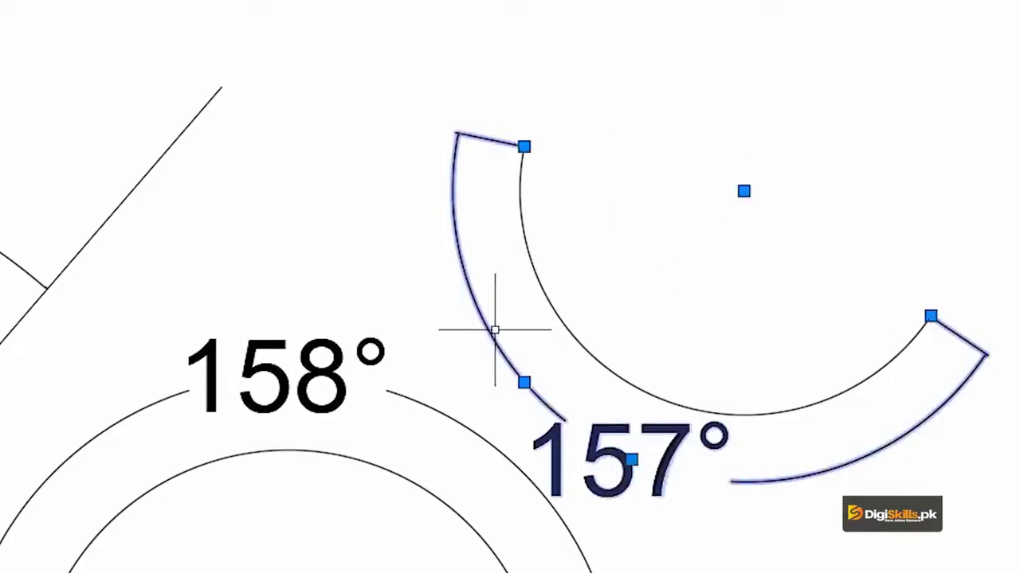
scroll(532, 341, down, 4)
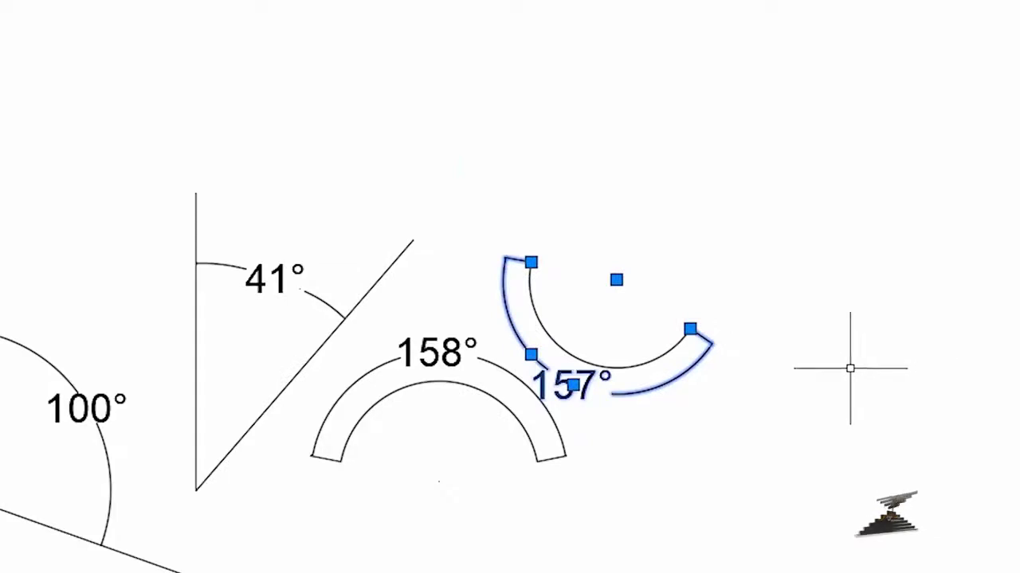
Draw a small circle to the right of the dimensioned shapes
key(Escape)
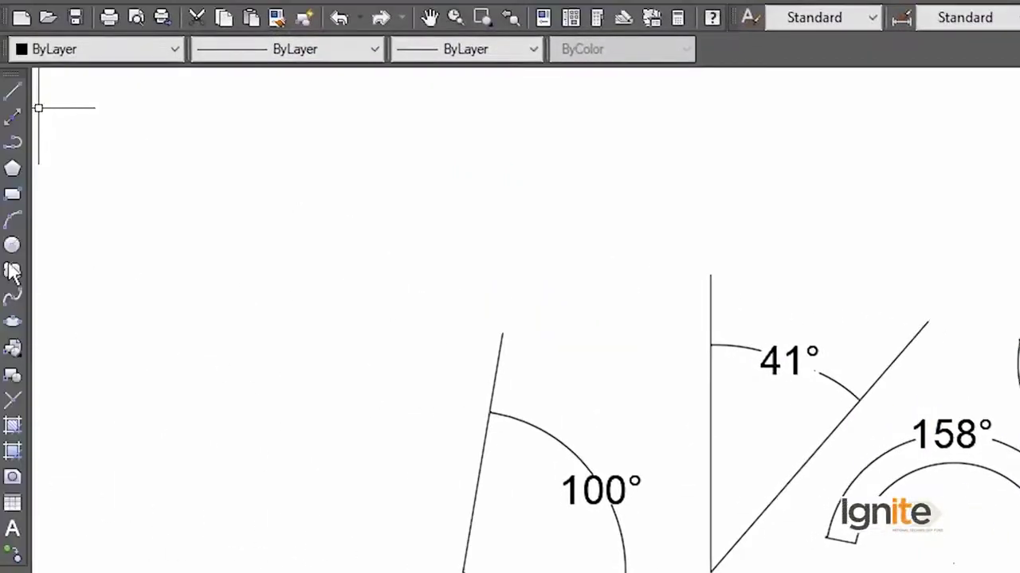
click(12, 247)
click(497, 176)
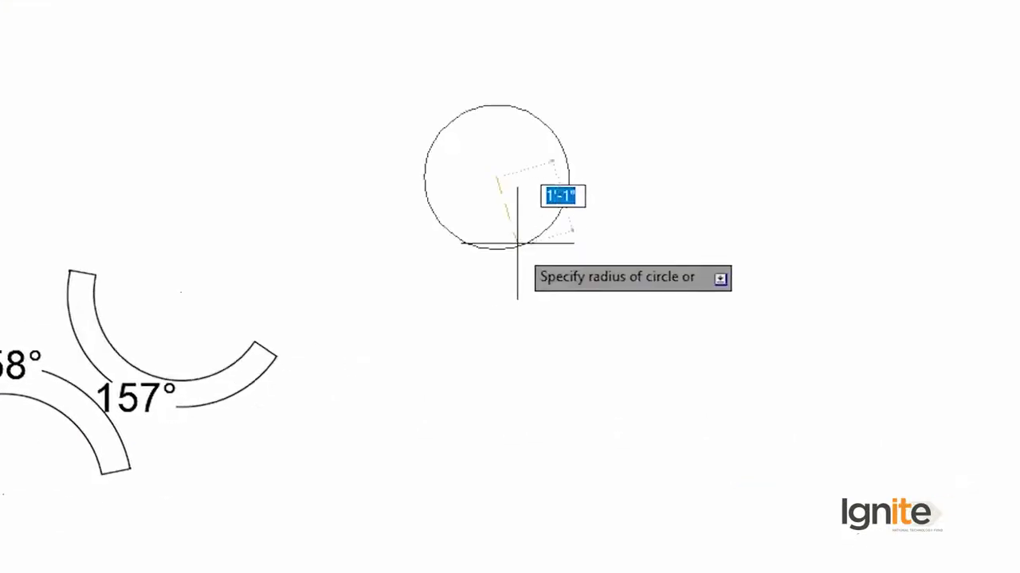
click(481, 240)
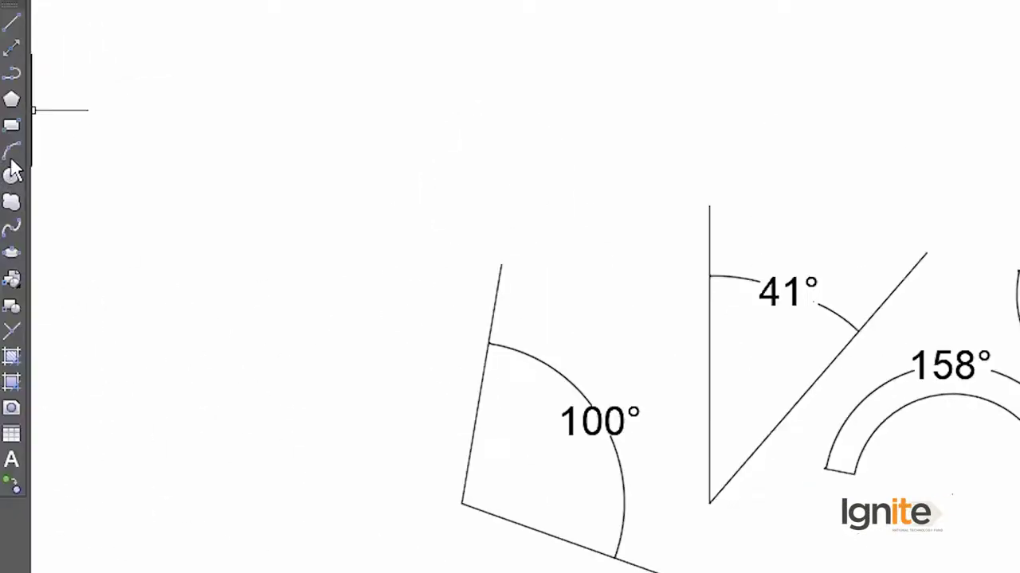
Draw a larger downward-curving three-point arc below the circle
click(417, 326)
click(637, 455)
click(740, 333)
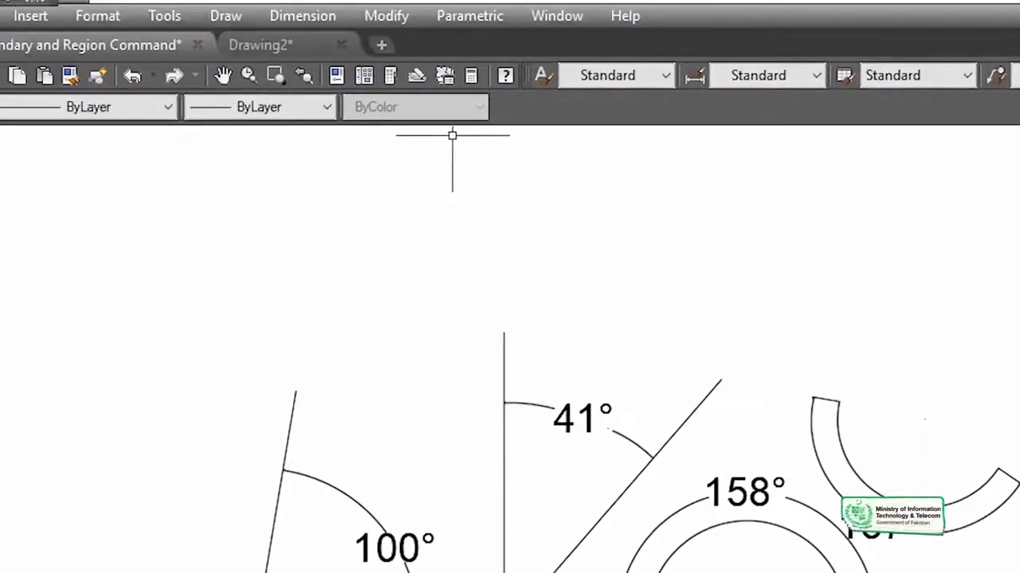
Add an R2'-4" radius dimension to the large downward semicircular arc
click(303, 19)
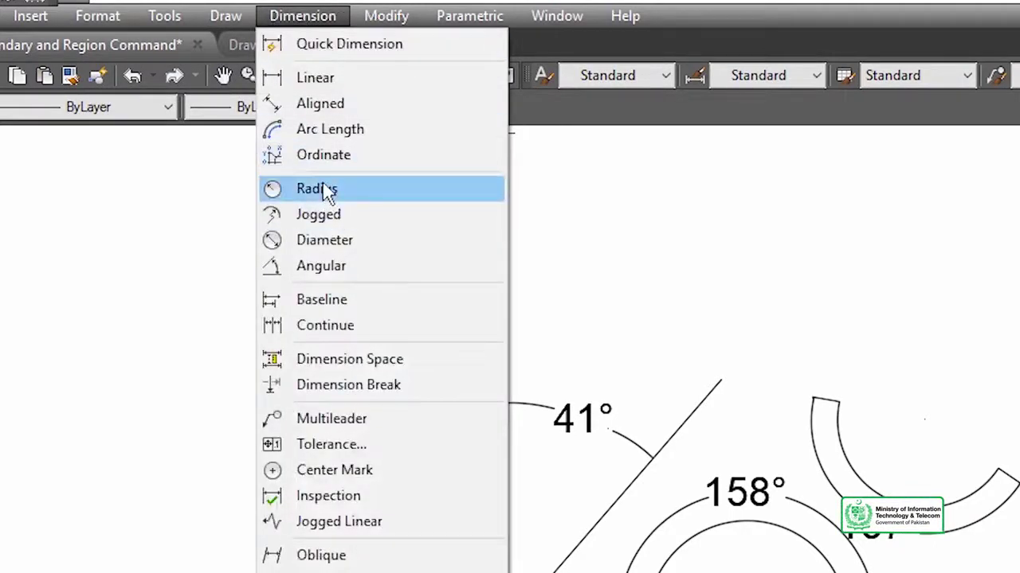
click(338, 196)
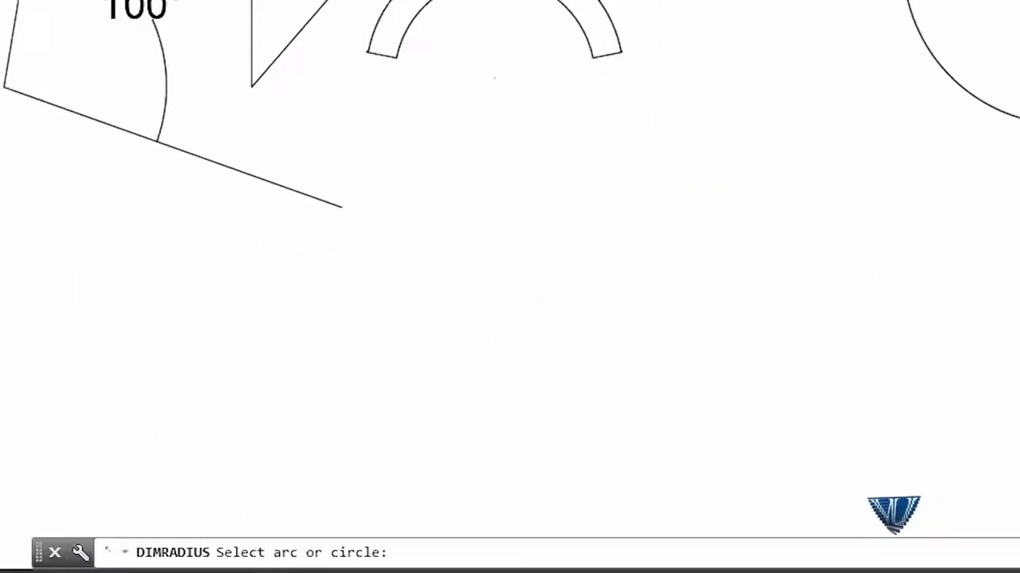
click(592, 478)
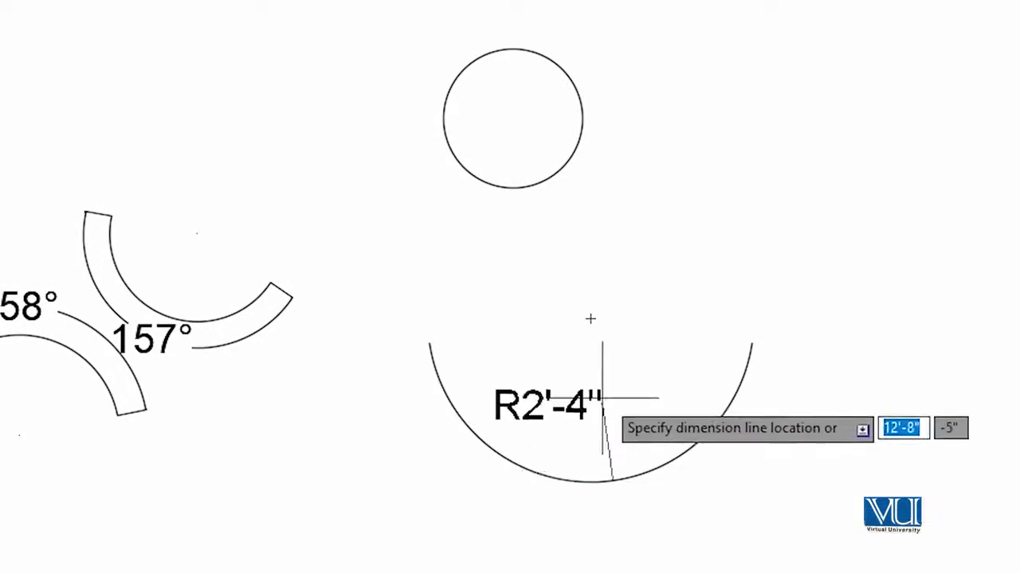
click(612, 368)
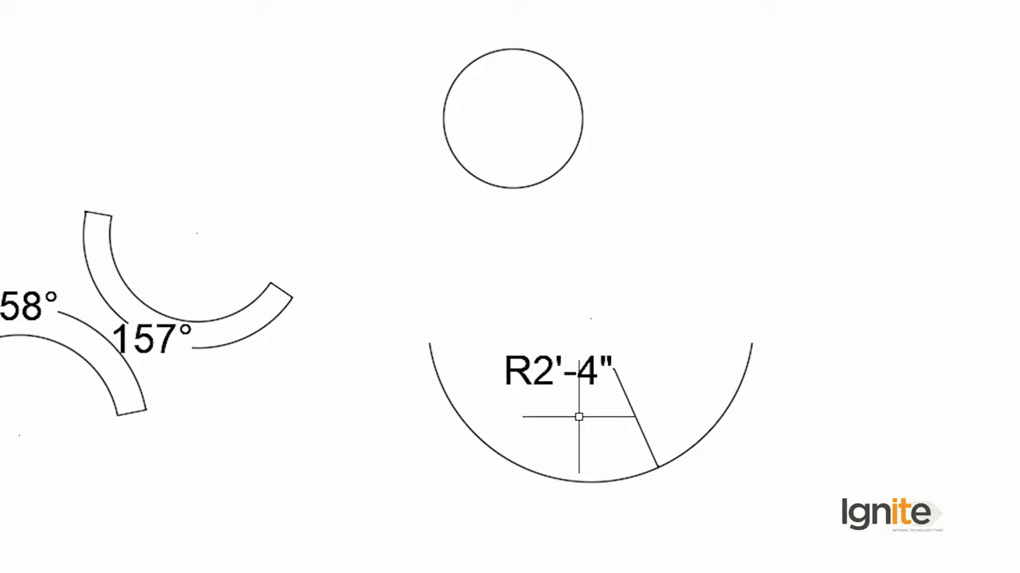
Dimension the large arc's diameter as Ø4'-9", placed above the radius label
click(287, 18)
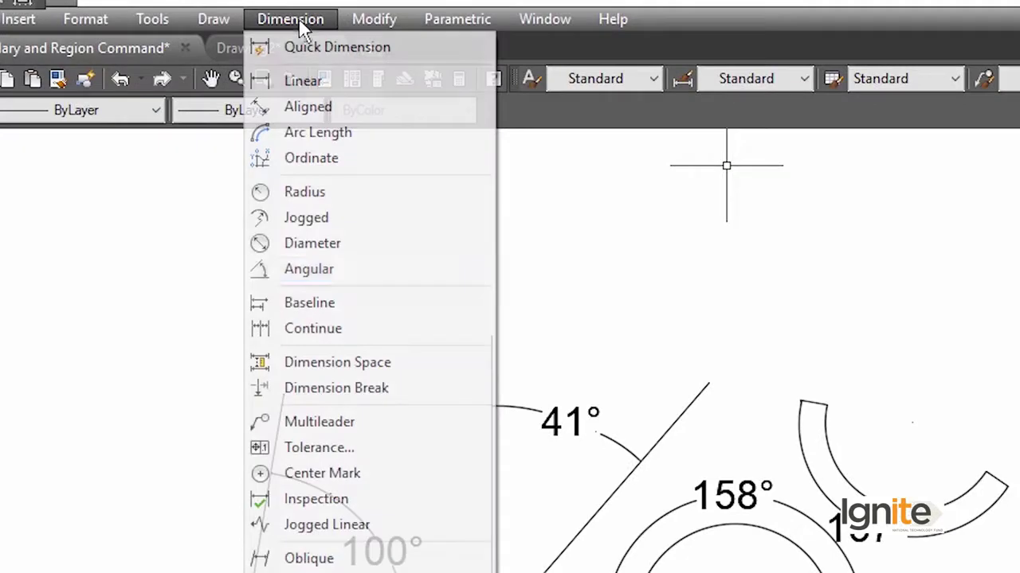
click(331, 253)
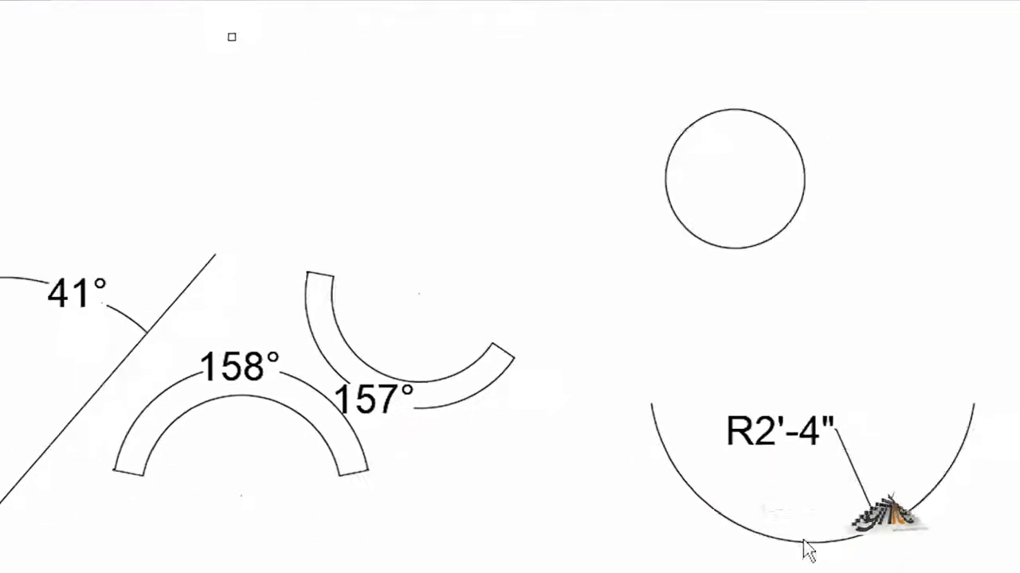
click(721, 481)
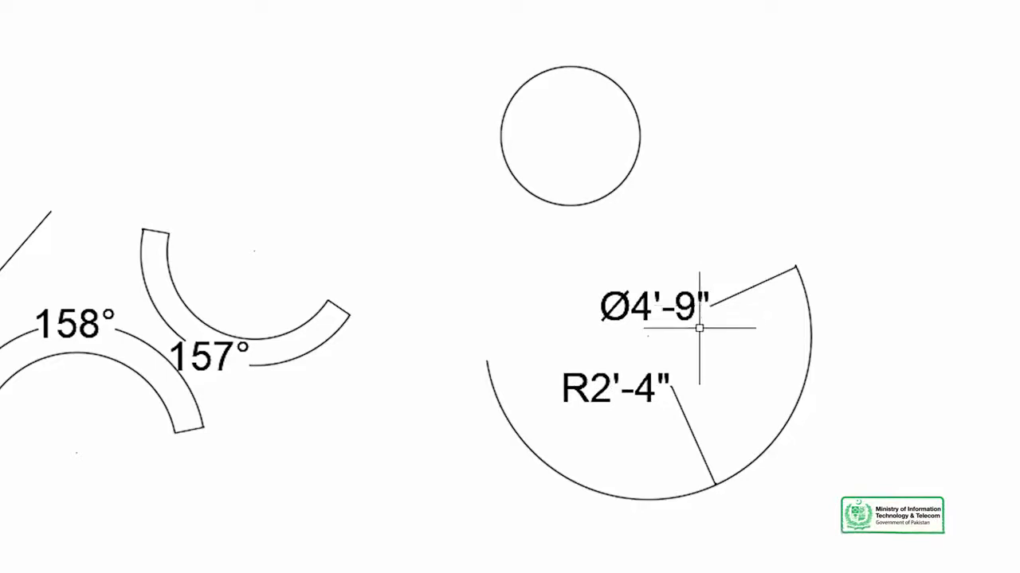
click(699, 327)
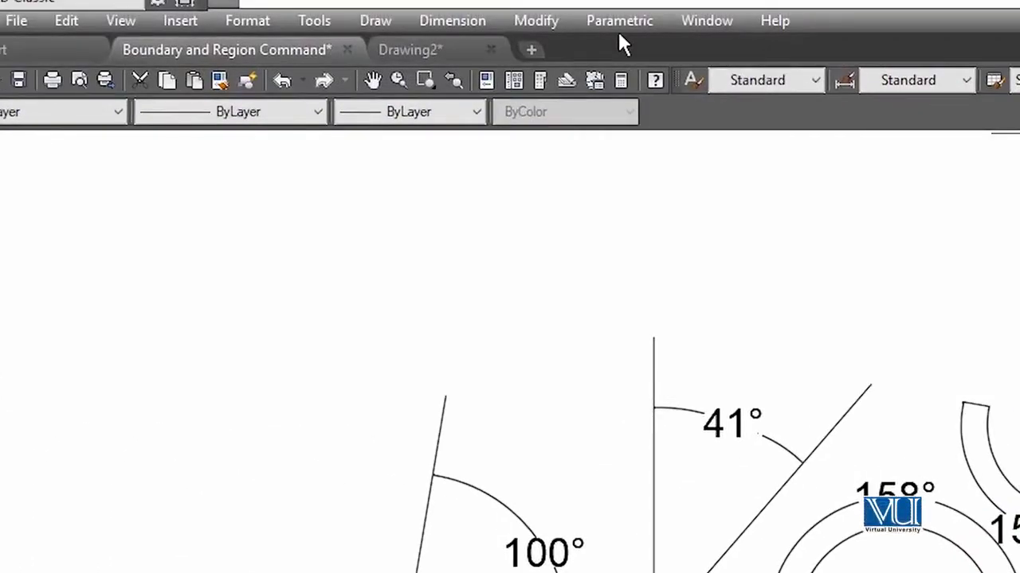
Add an R1' radius dimension to the small circle, placed above it
click(452, 20)
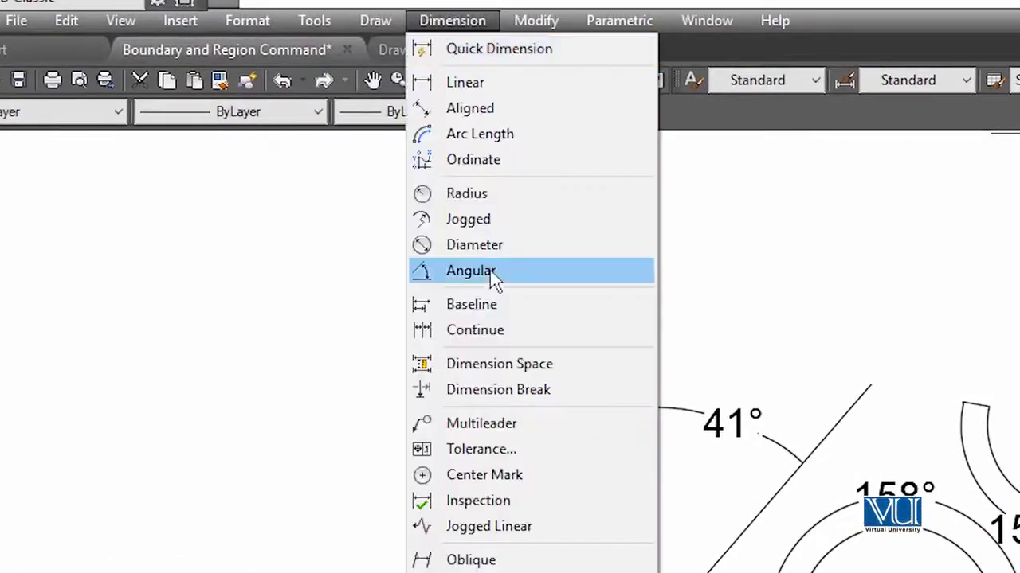
click(482, 195)
click(615, 352)
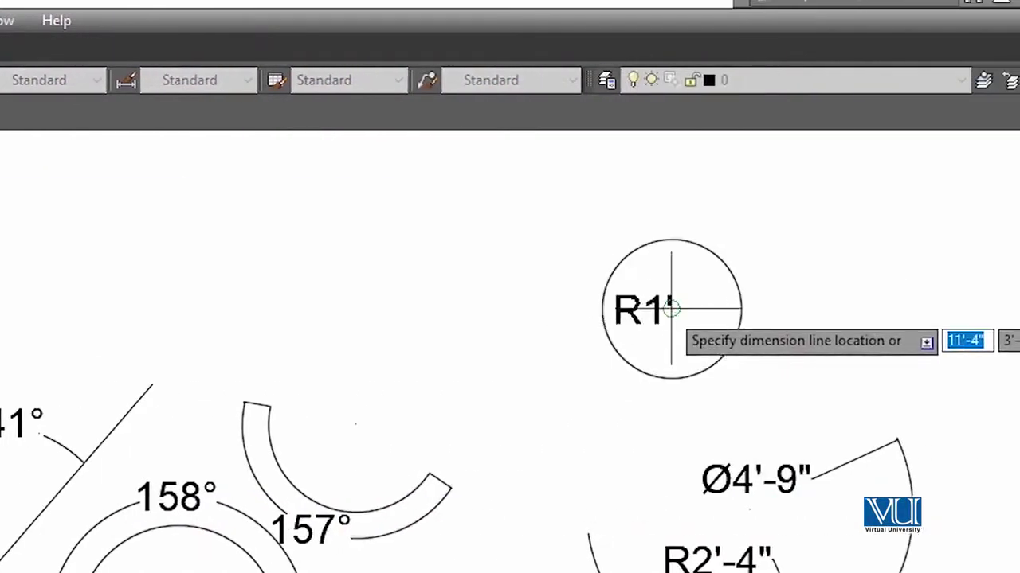
click(739, 226)
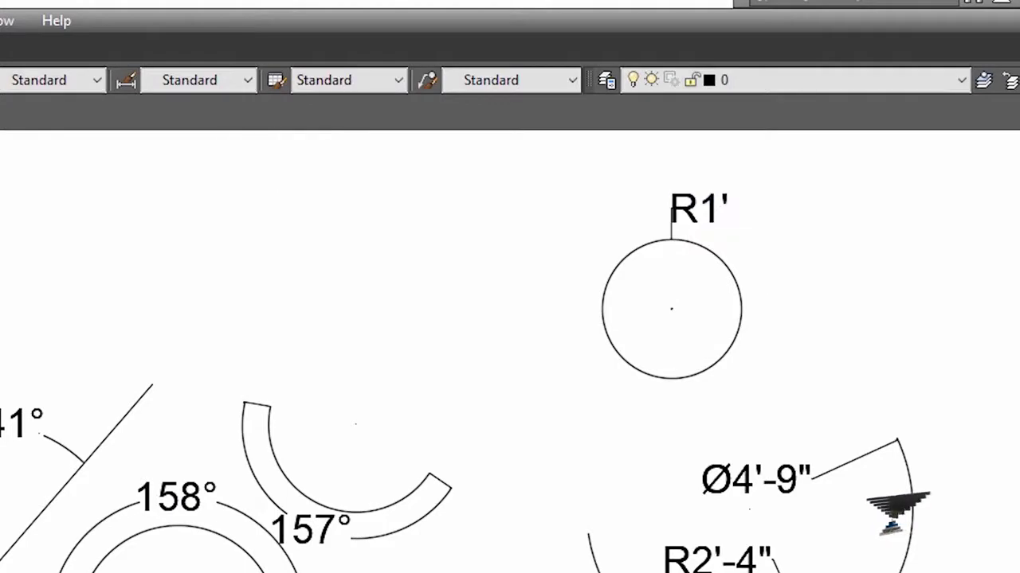
click(451, 24)
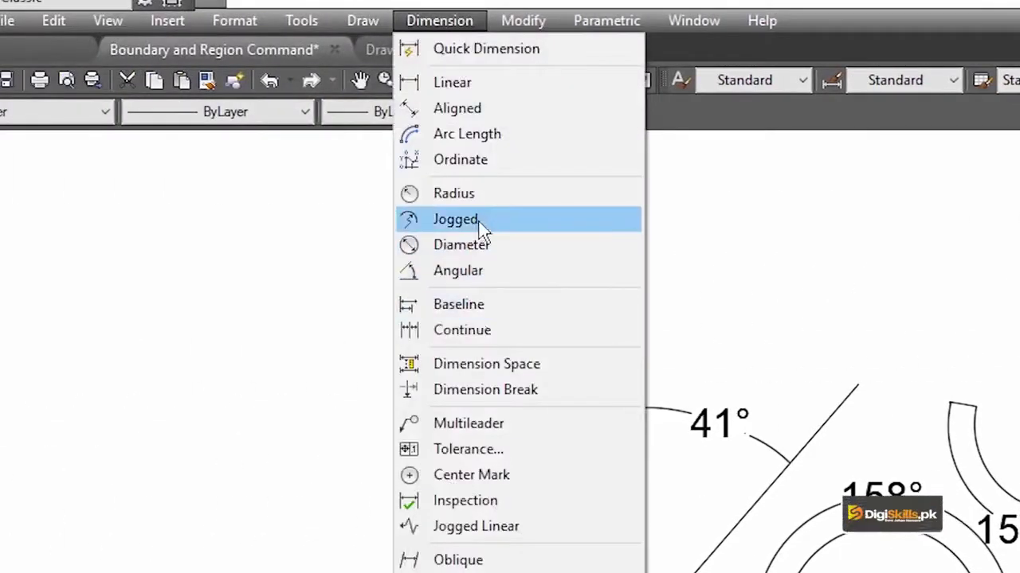
Add a Ø2' diameter dimension to the small circle at its upper left
click(466, 247)
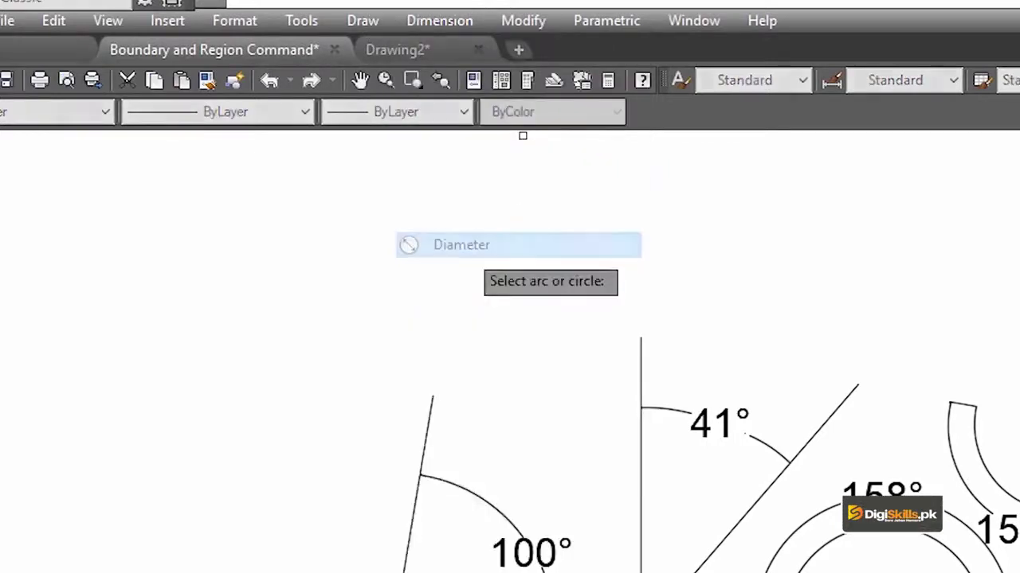
click(576, 358)
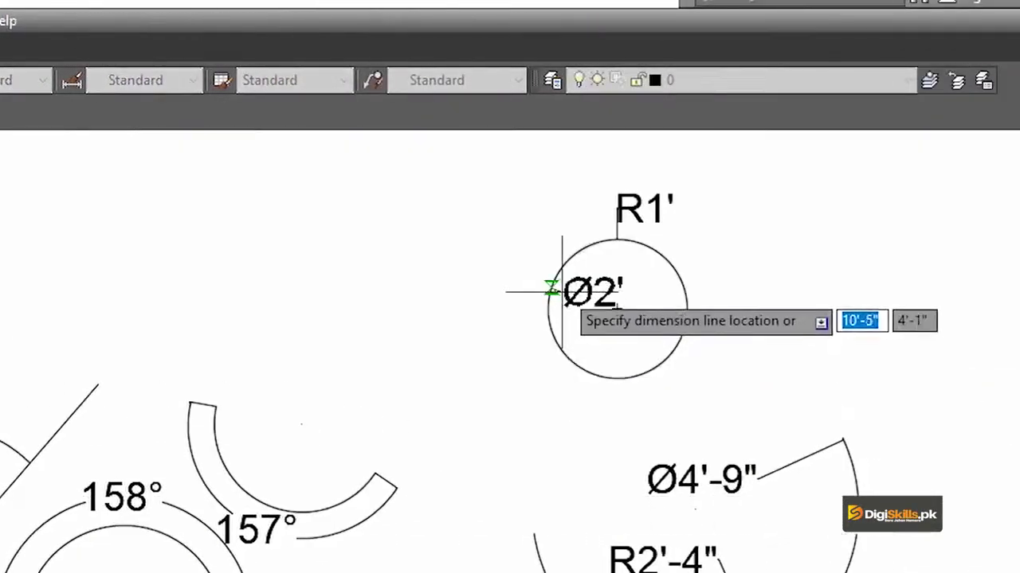
click(504, 242)
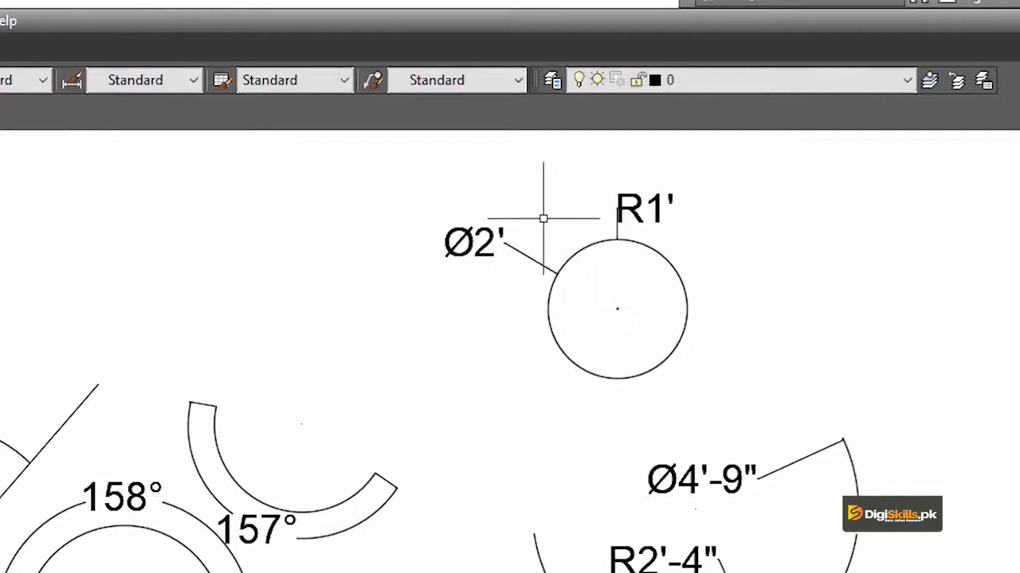
scroll(665, 313, down, 2)
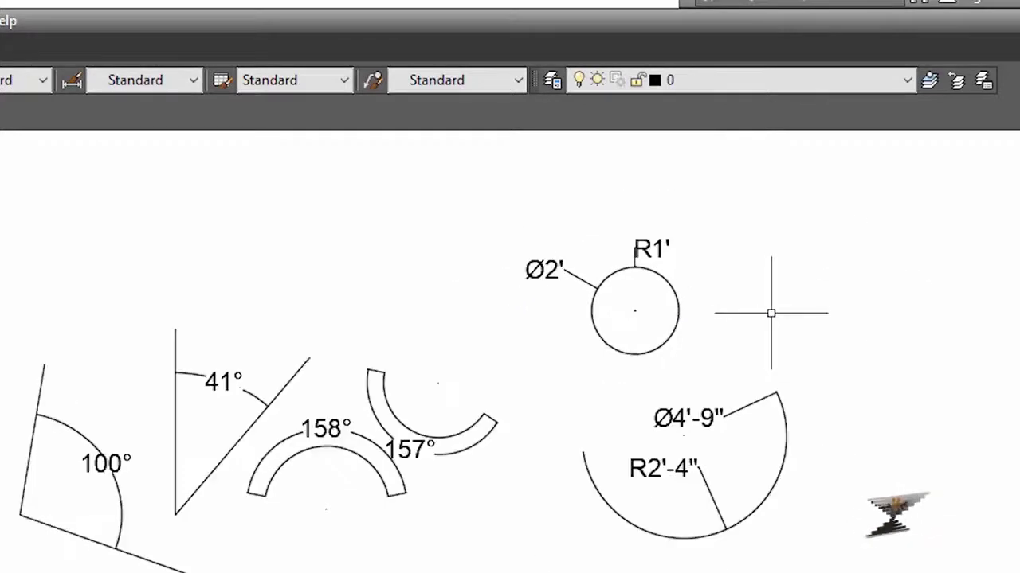
scroll(761, 303, up, 2)
scroll(761, 310, down, 2)
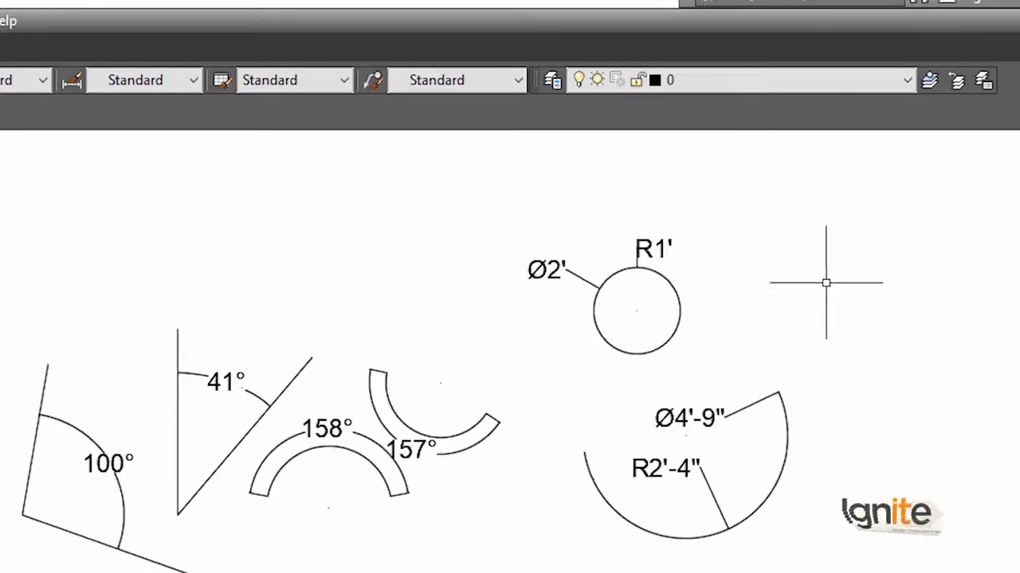
scroll(738, 270, up, 2)
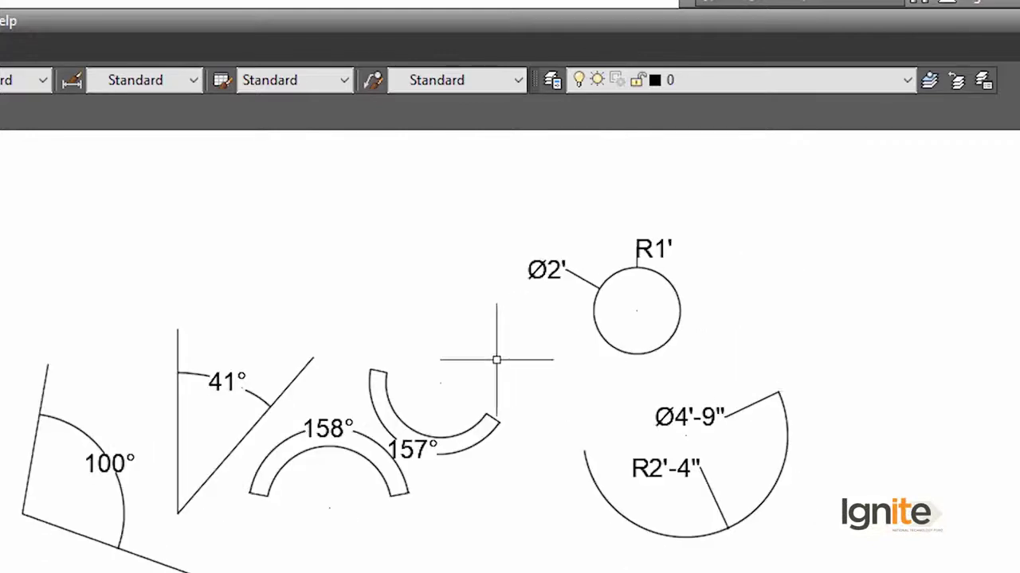